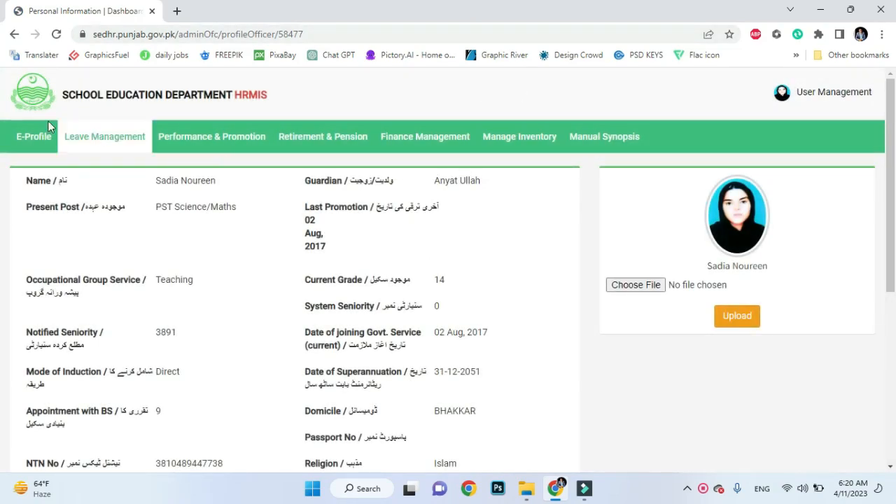
Step: Initiate a leave request in Leave Management and open a new leave application form past the casual leave rule notice
click(120, 143)
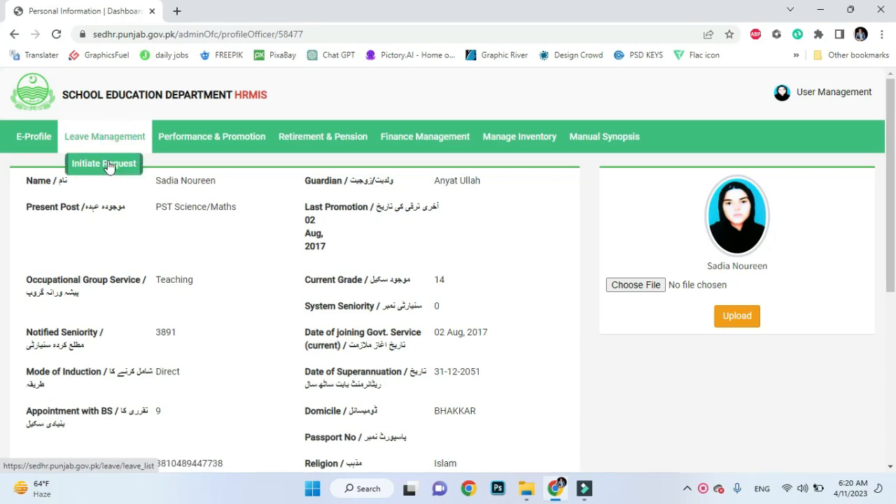
click(108, 165)
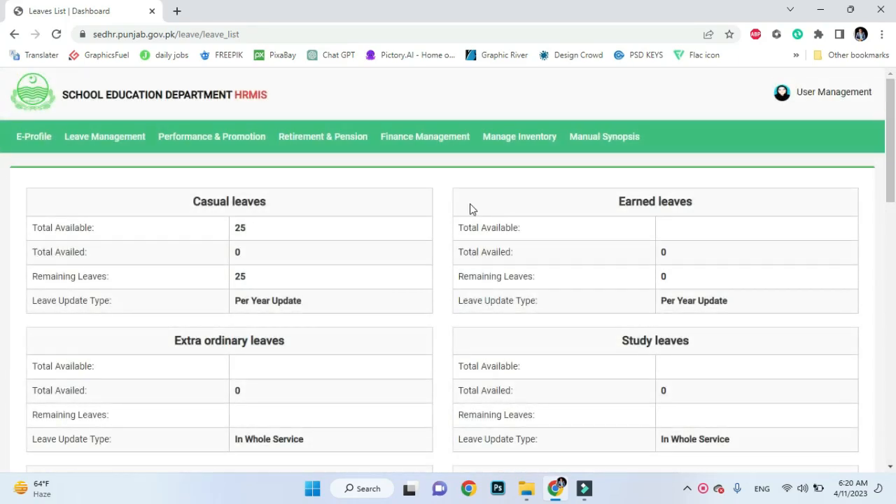
scroll(3, 210, down, 10)
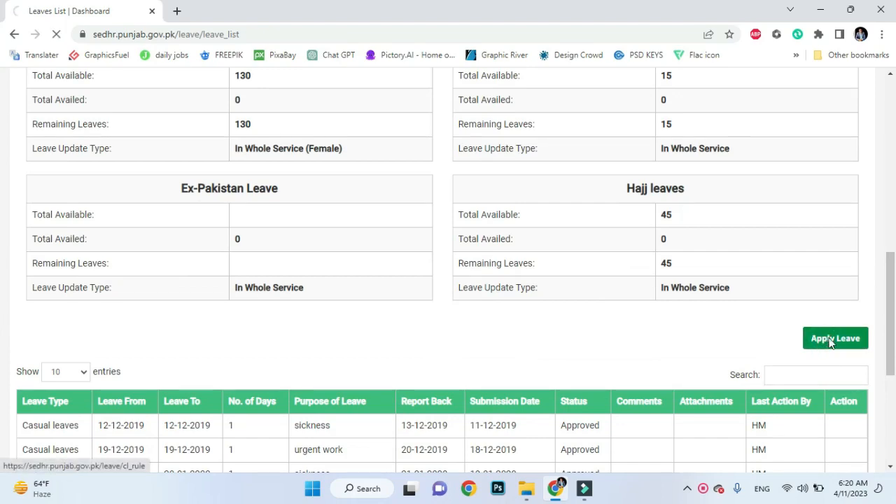
click(825, 339)
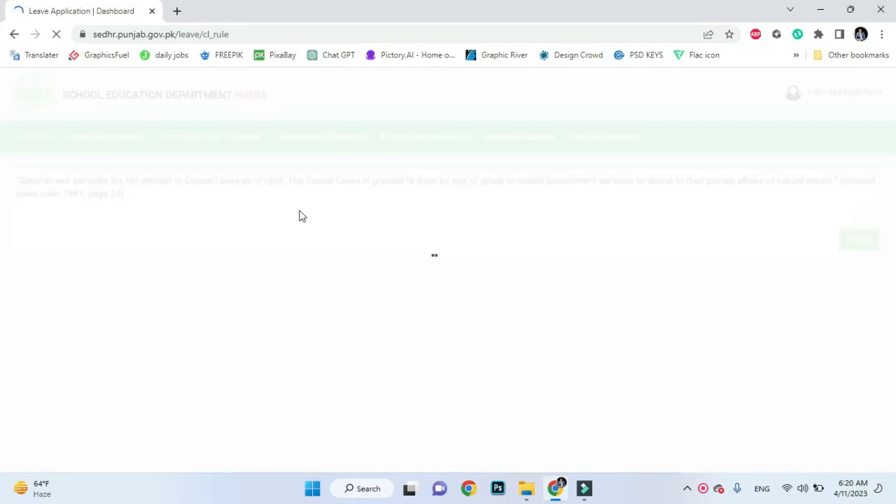
click(863, 245)
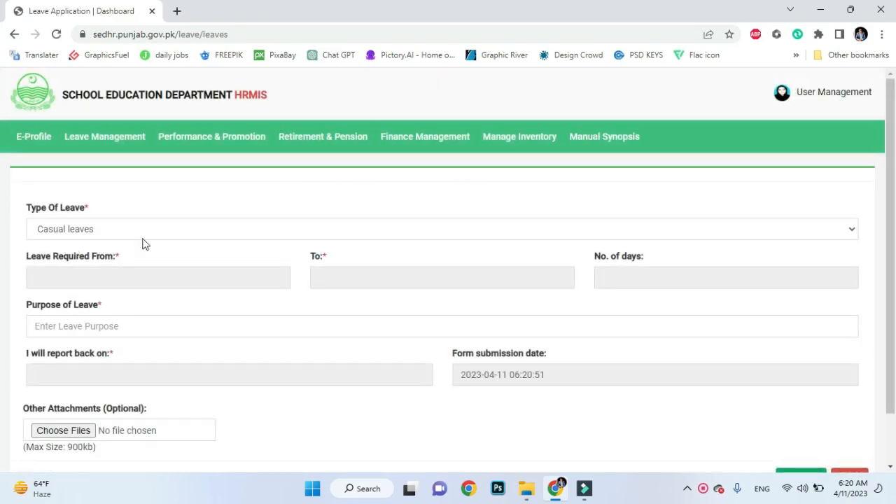
Step: Set the type of leave to Maternity leaves
click(126, 235)
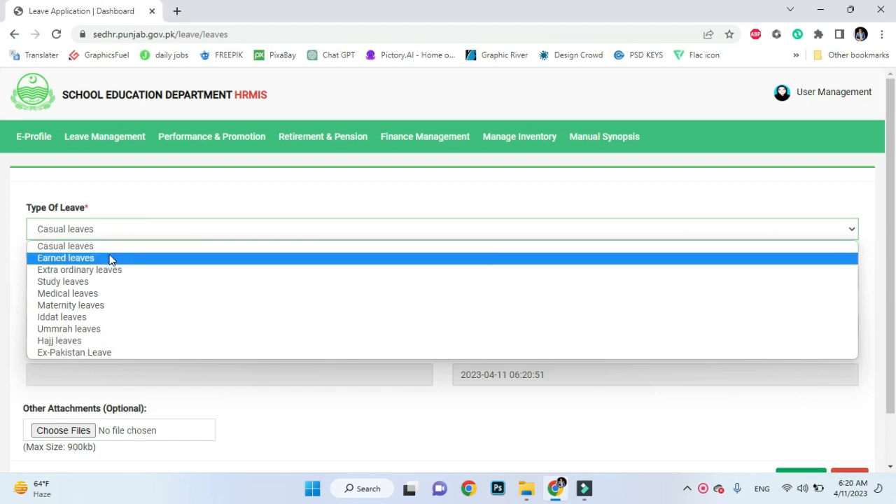
key(Down)
key(Down)
key(Down)
key(Down)
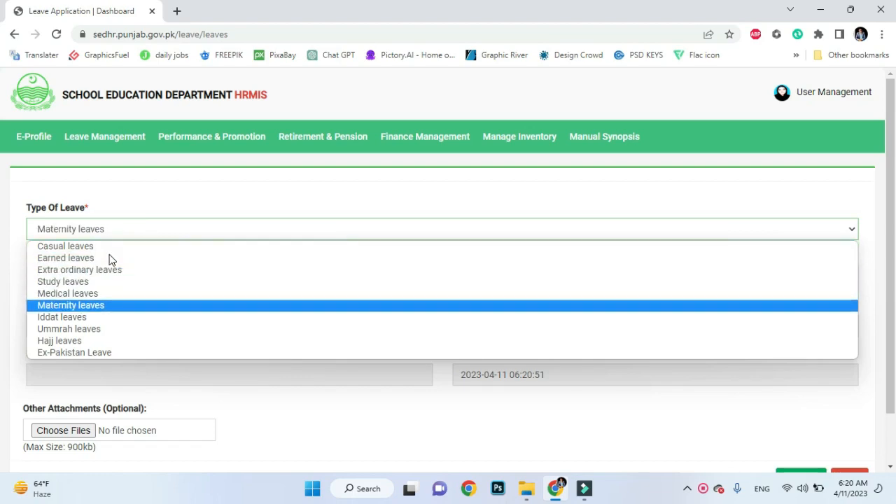
key(Down)
key(Up)
key(Return)
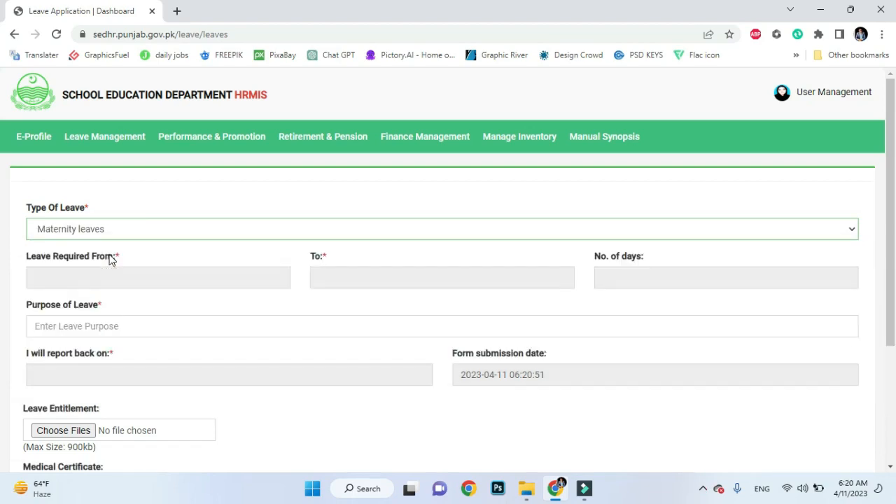
Step: Set the leave period from 2023-04-10 to 2023-07-08
click(92, 268)
click(55, 192)
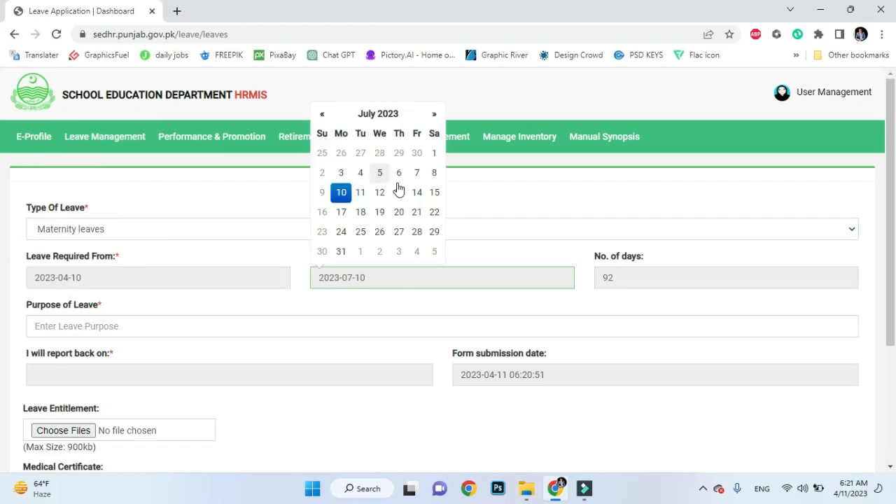
click(434, 173)
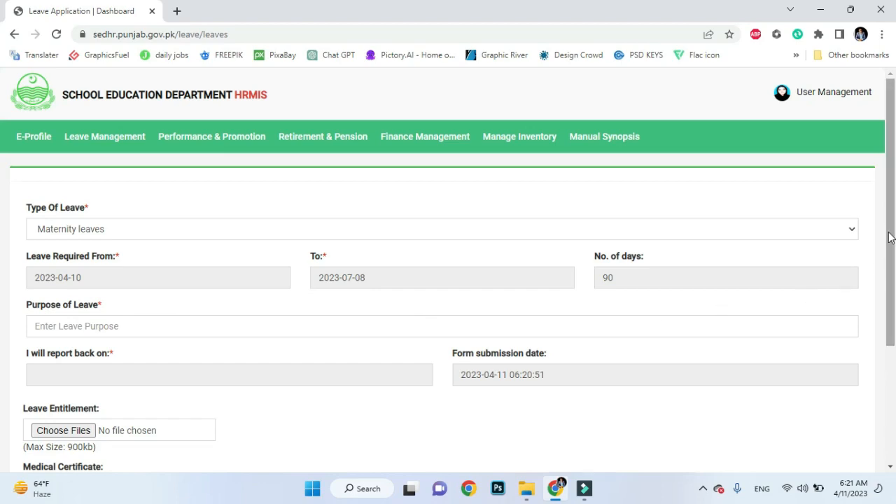
Step: Enter "Maternity leave" as the purpose of leave and set the report-back date to 2023-07-10
drag(892, 231, 893, 286)
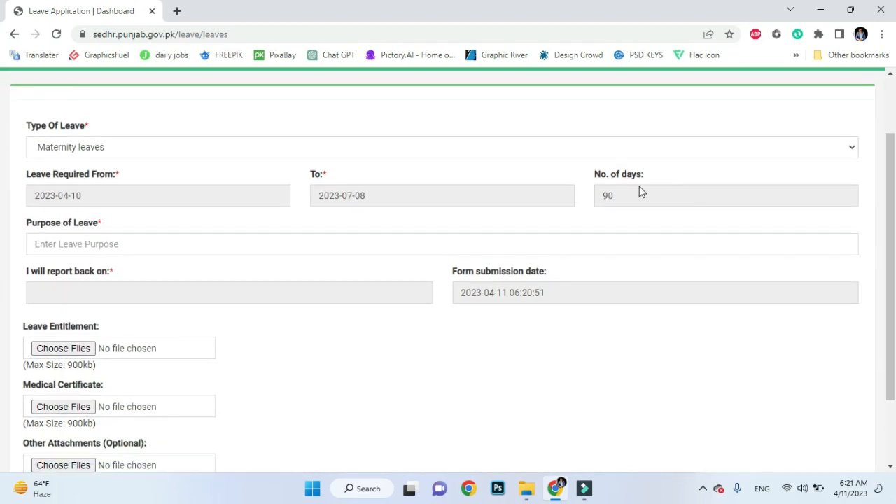
click(118, 243)
text(Ma)
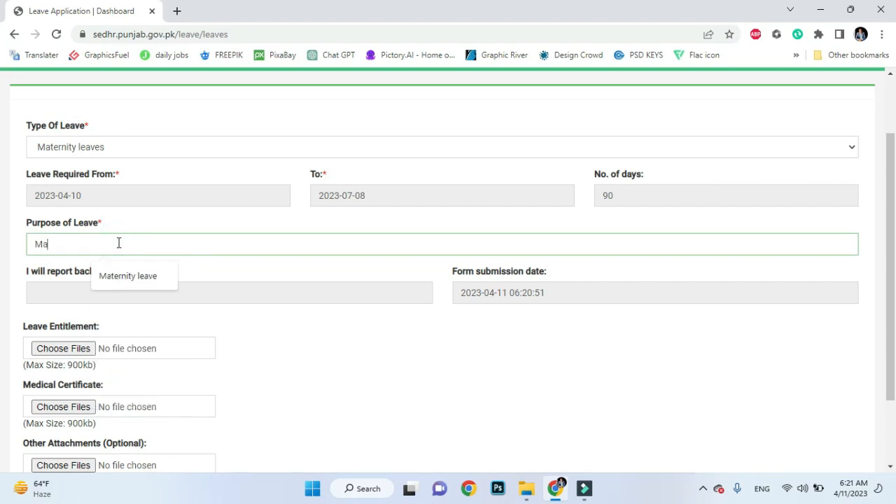
text(ternity leave)
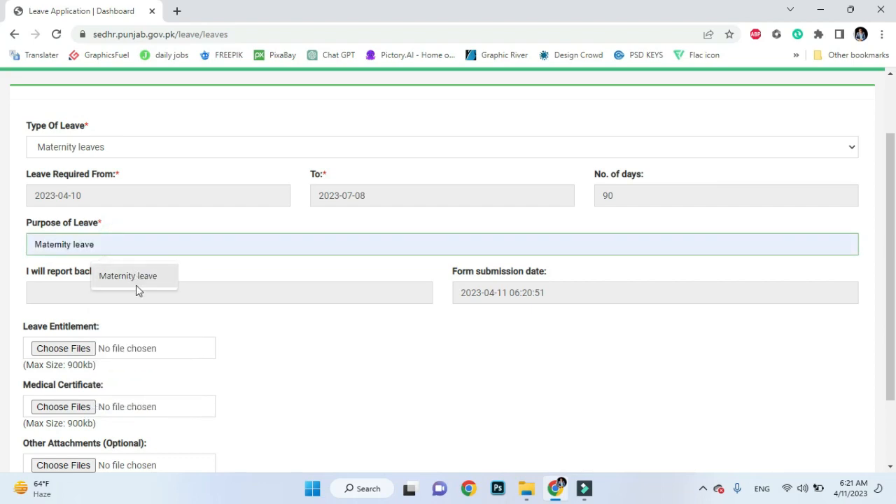
click(136, 283)
click(95, 289)
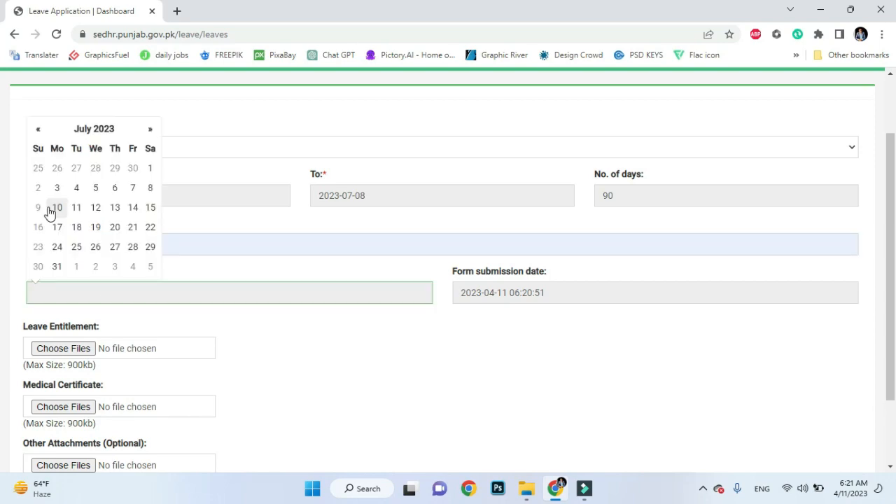
click(54, 207)
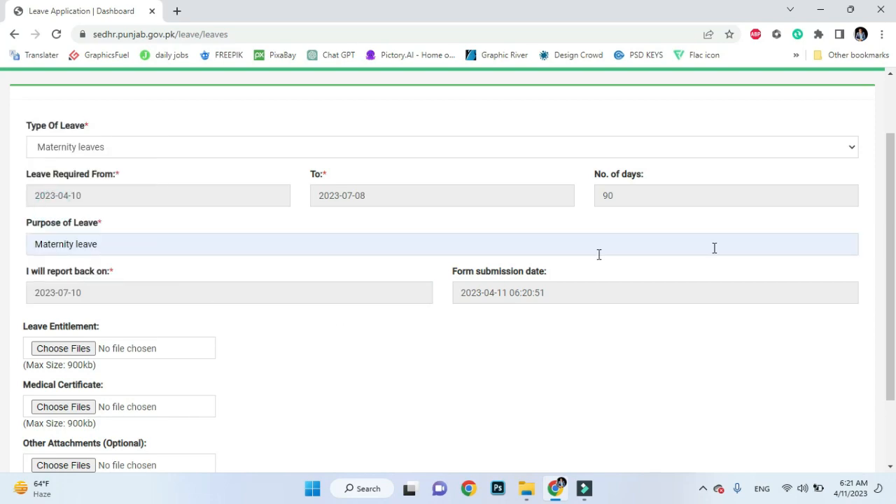
Step: Attach the Leave Account image from the Maternity folder on the Desktop as the leave entitlement
scroll(891, 245, down, 2)
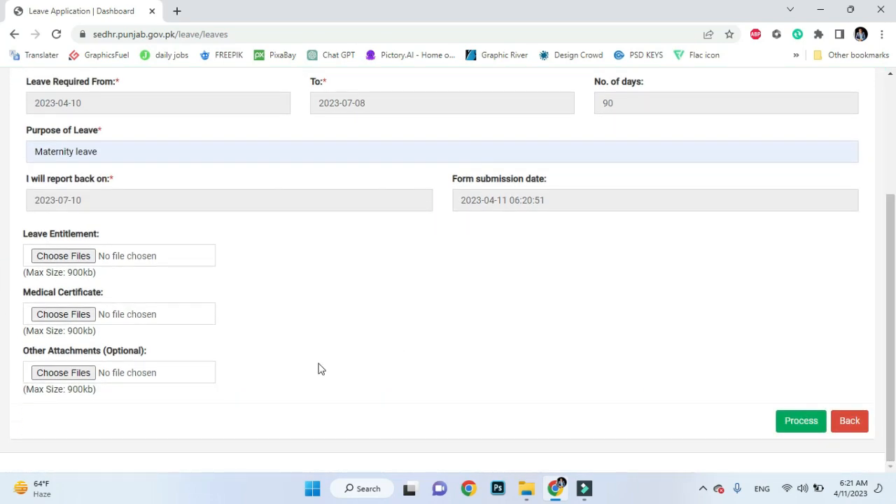
click(66, 257)
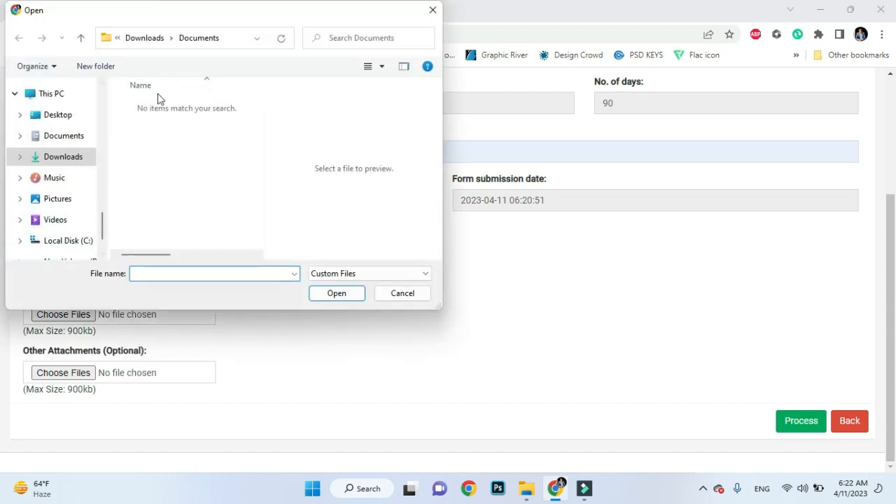
click(62, 124)
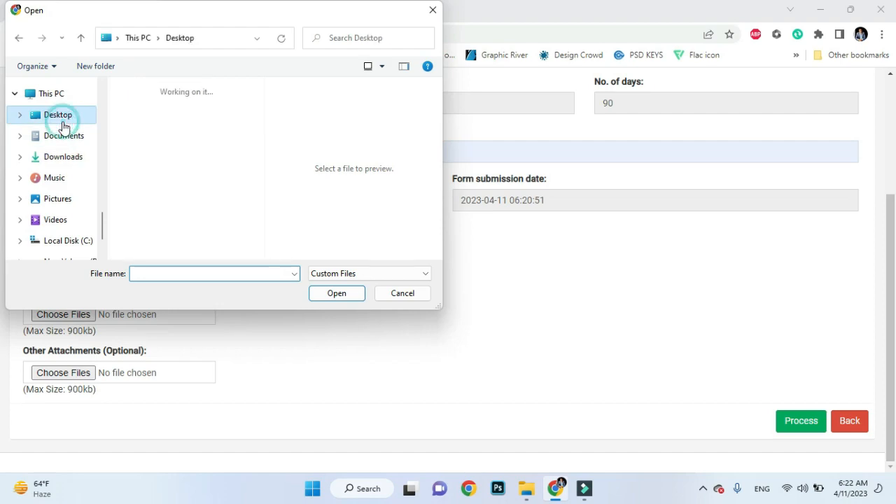
double_click(155, 124)
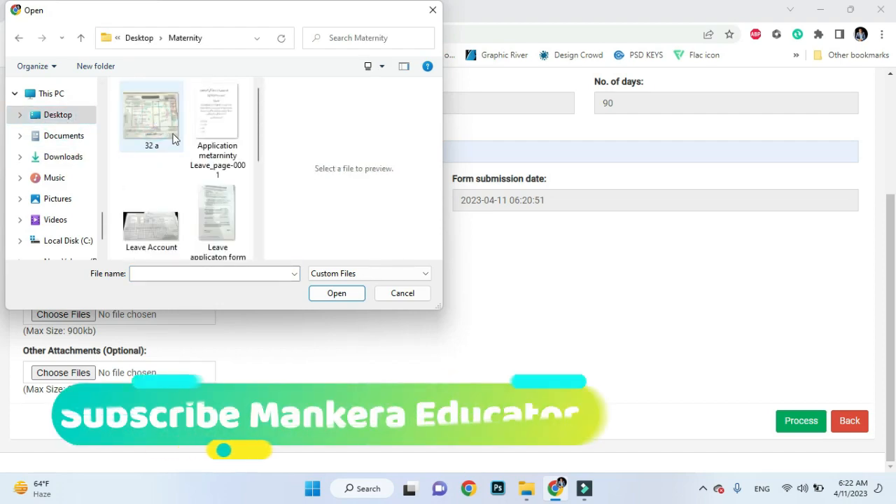
click(152, 217)
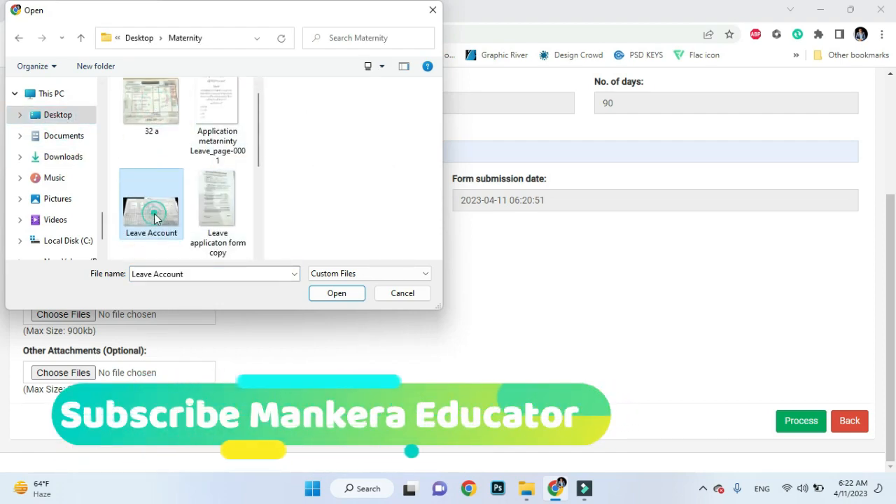
click(336, 293)
Step: Attach the Medical Certificate image from the Maternity folder as the medical certificate
click(76, 322)
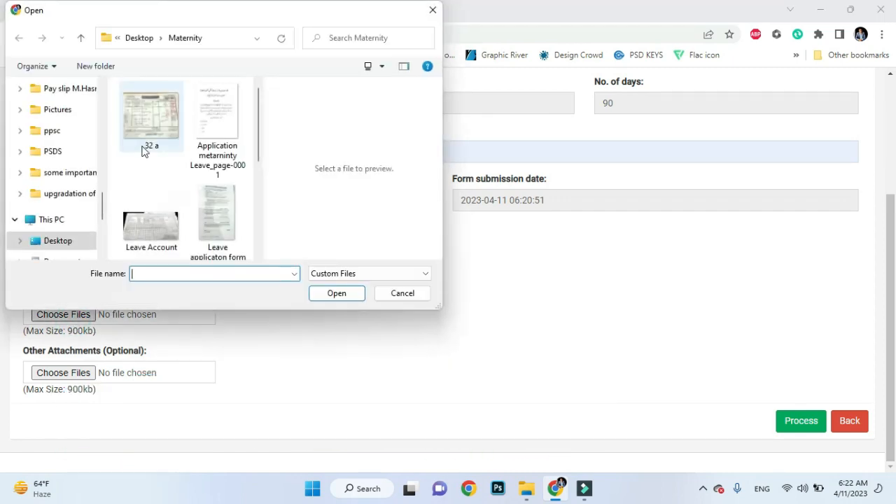
drag(260, 149, 259, 210)
click(205, 175)
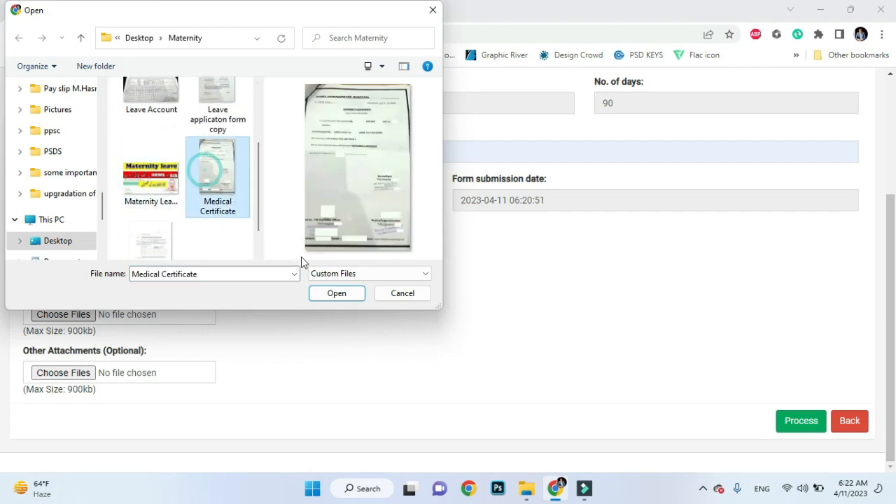
click(339, 293)
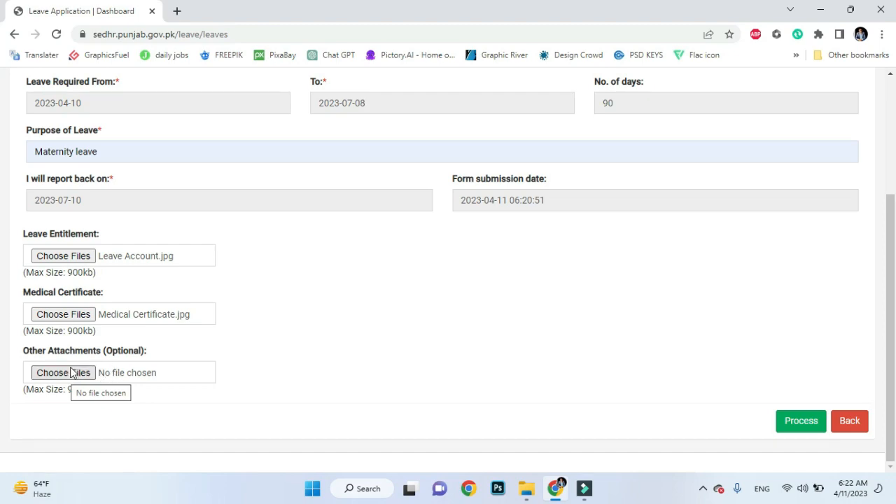
Step: Try to add "32 a", "Leave applicaton form copy" and "medical_docket_page-0001" together as other attachments
click(77, 373)
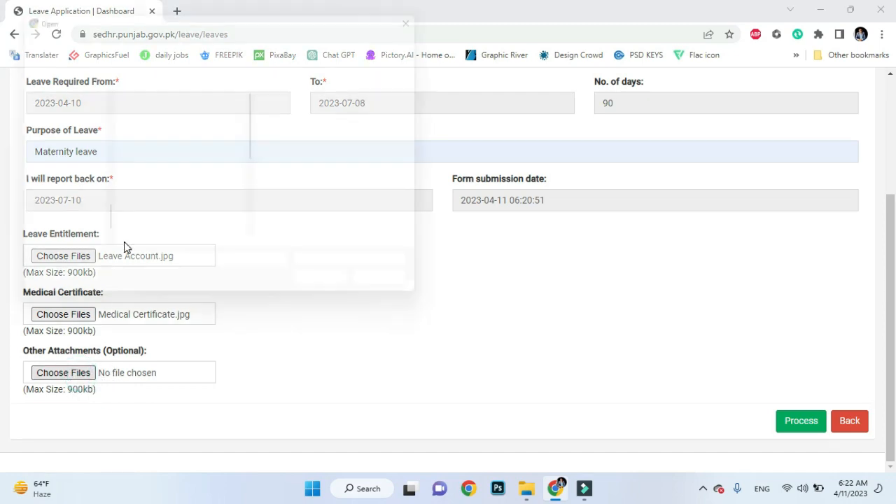
click(155, 131)
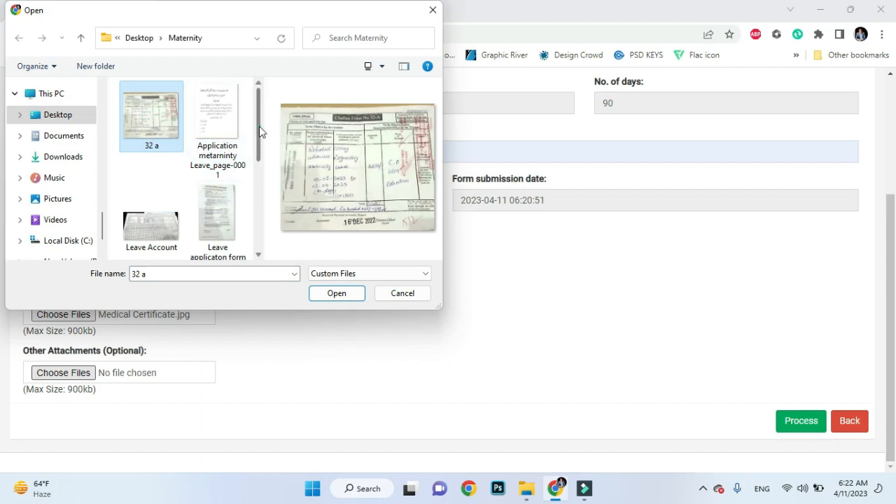
drag(259, 126, 258, 208)
ctrl+click(220, 147)
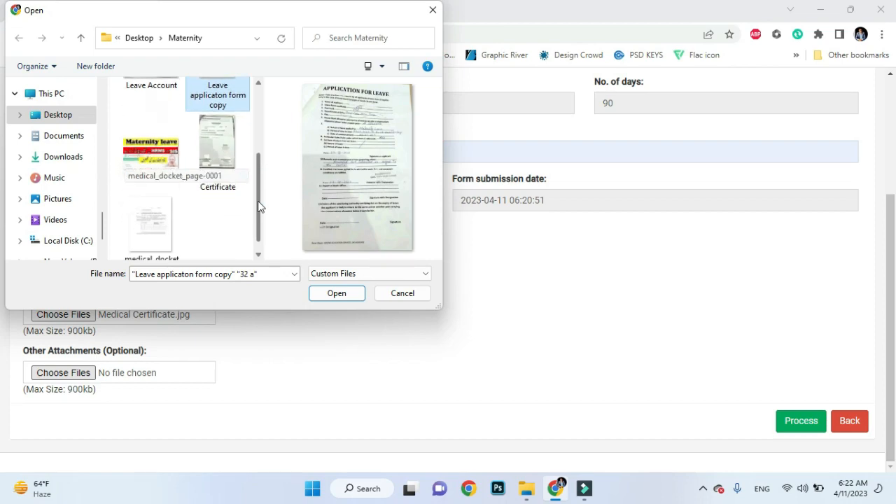
ctrl+click(162, 211)
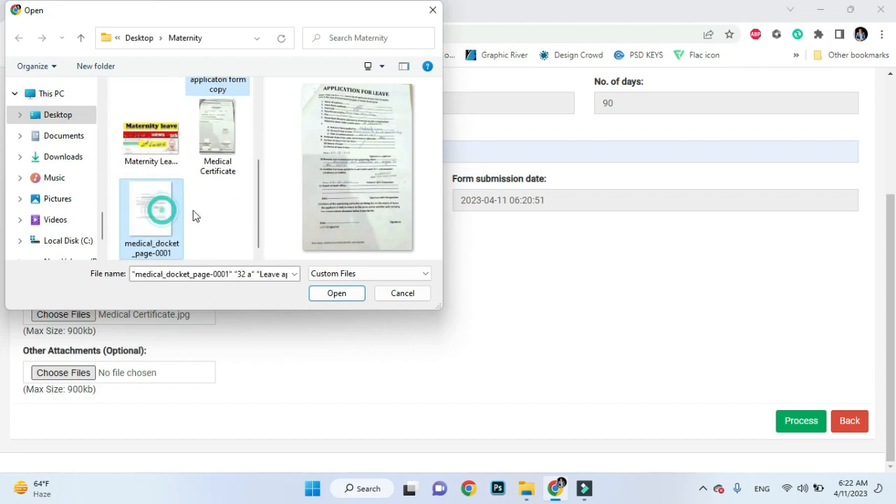
click(259, 213)
click(339, 296)
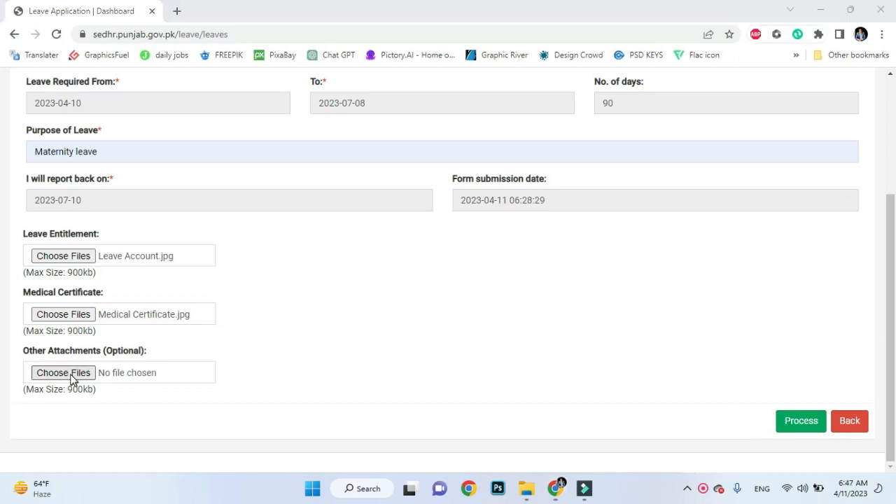
Step: Add "32 a", "Application metarninty Leave_page-0001", "medical_docket_page-0001" and "Leave applicaton form copy" from the Maternity folder as other attachments
click(74, 376)
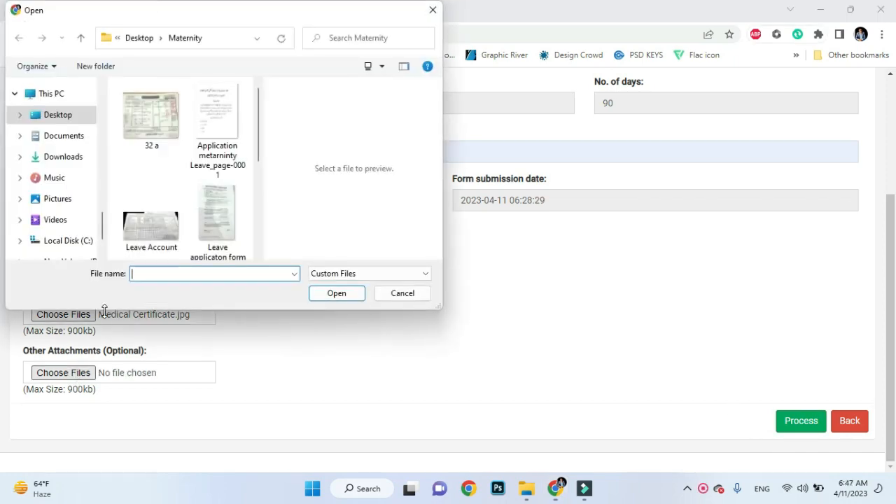
click(161, 142)
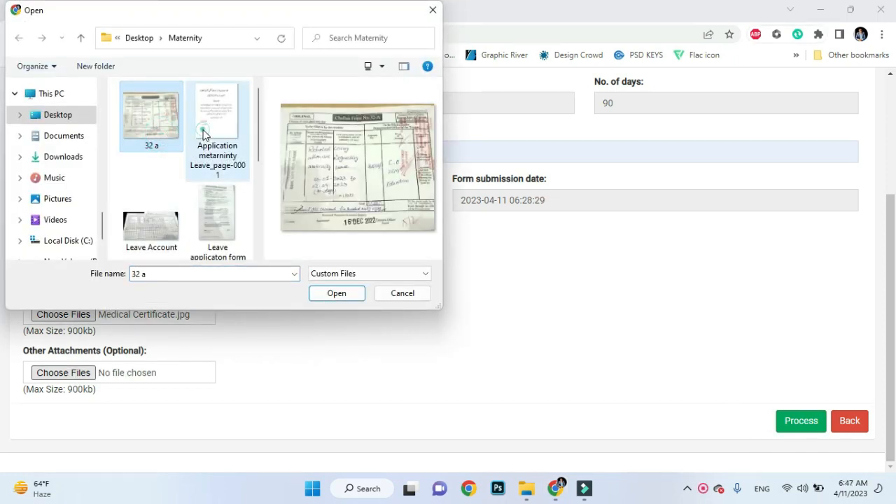
ctrl+click(203, 134)
drag(259, 130, 246, 205)
ctrl+click(166, 211)
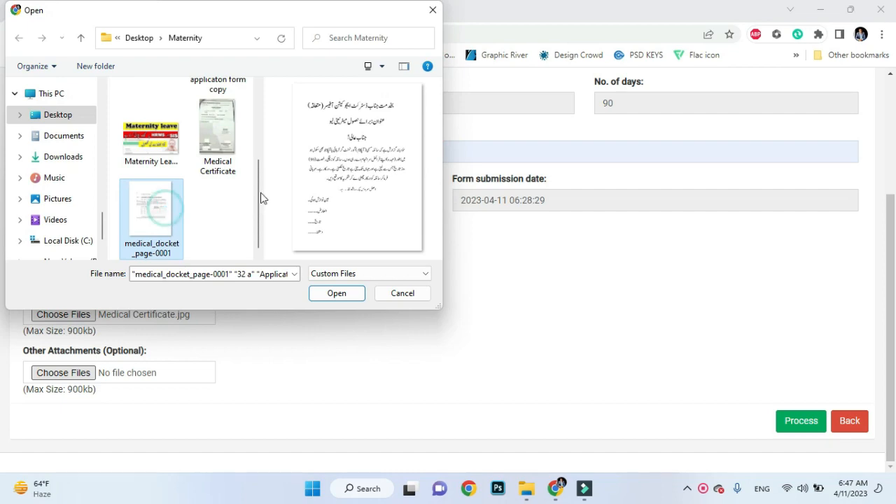
scroll(256, 214, up, 2)
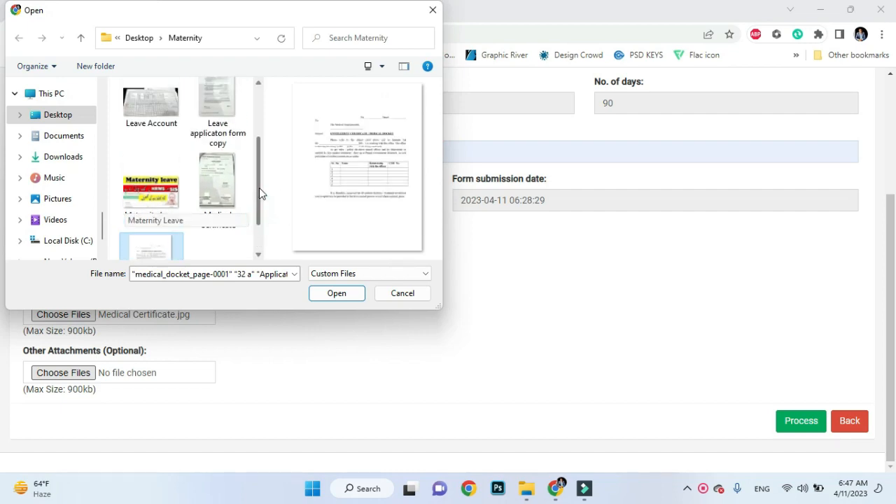
scroll(258, 182, up, 2)
ctrl+click(217, 145)
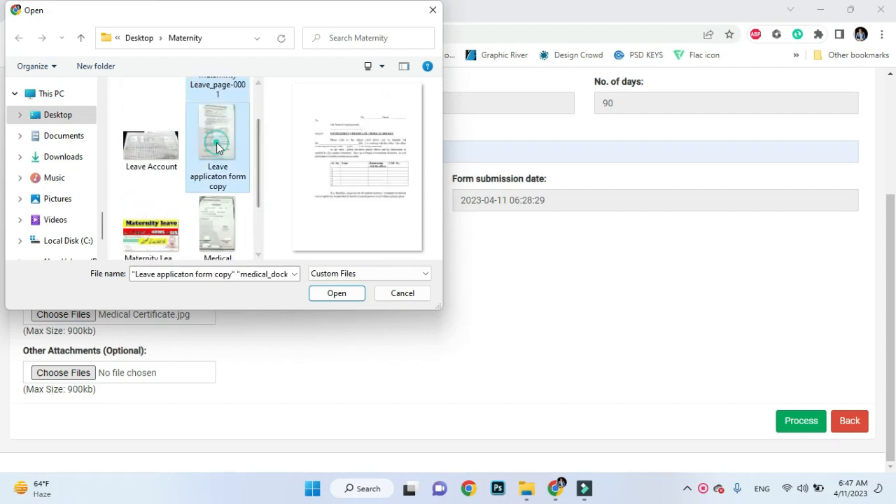
click(336, 293)
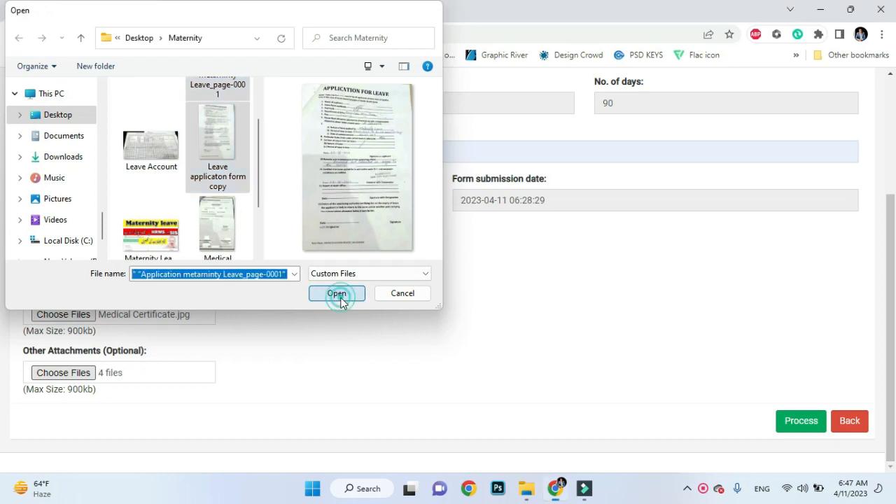